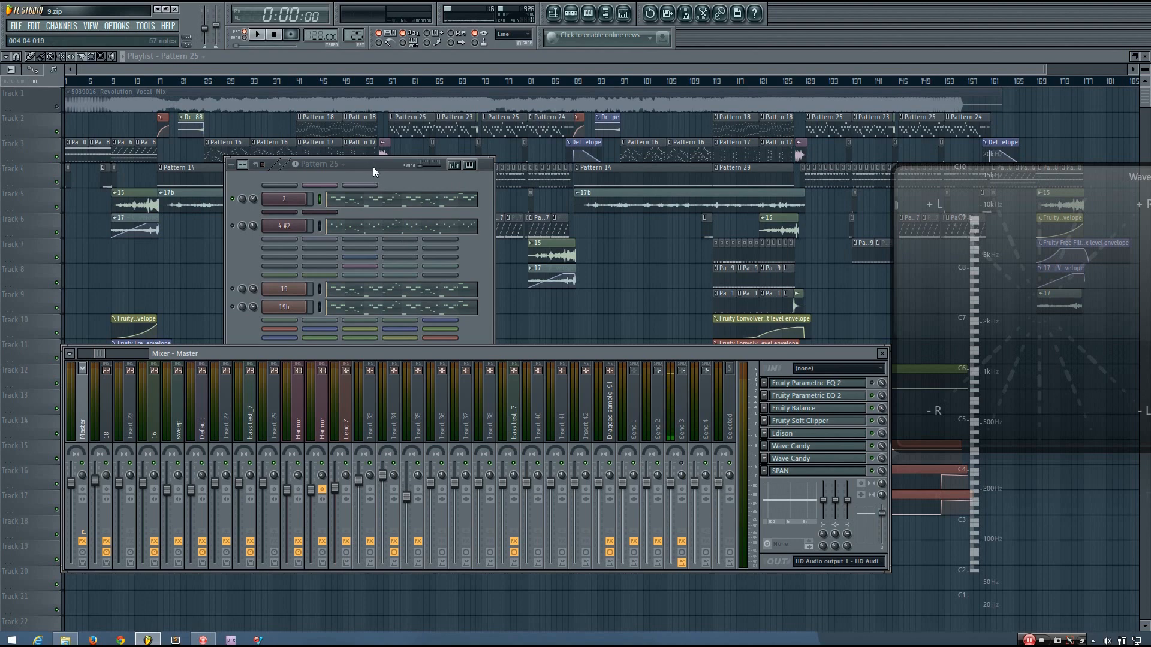
Audition Pattern 25 twice and select mixer track Insert 34 to show its effects
drag(372, 171, 402, 129)
key(space)
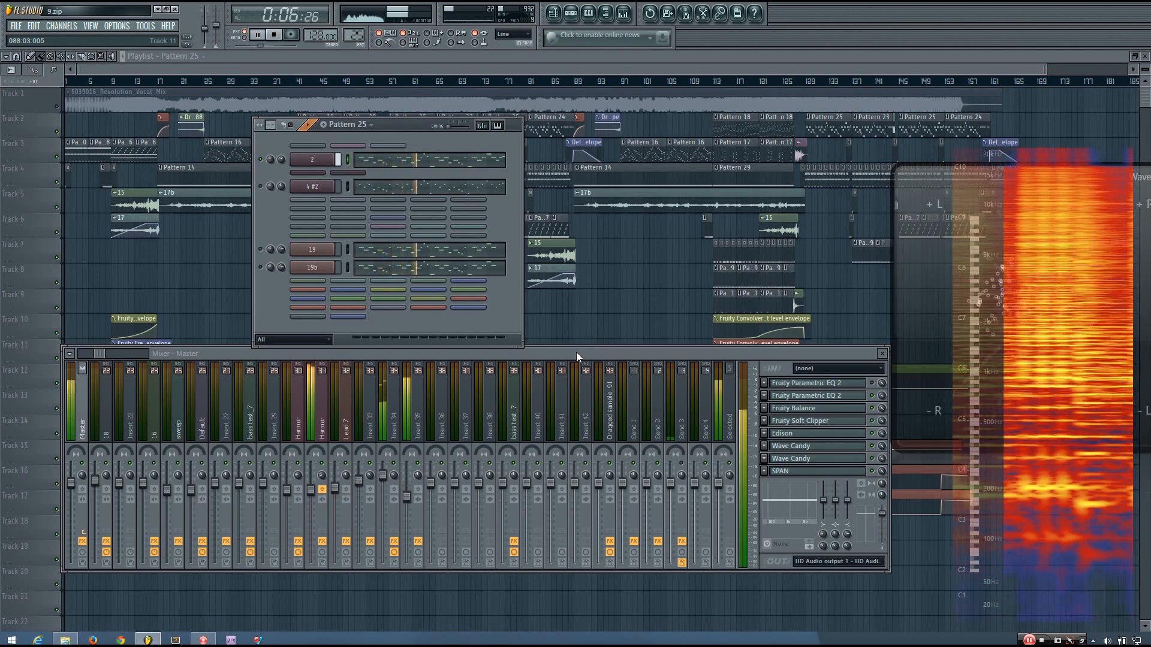
key(space)
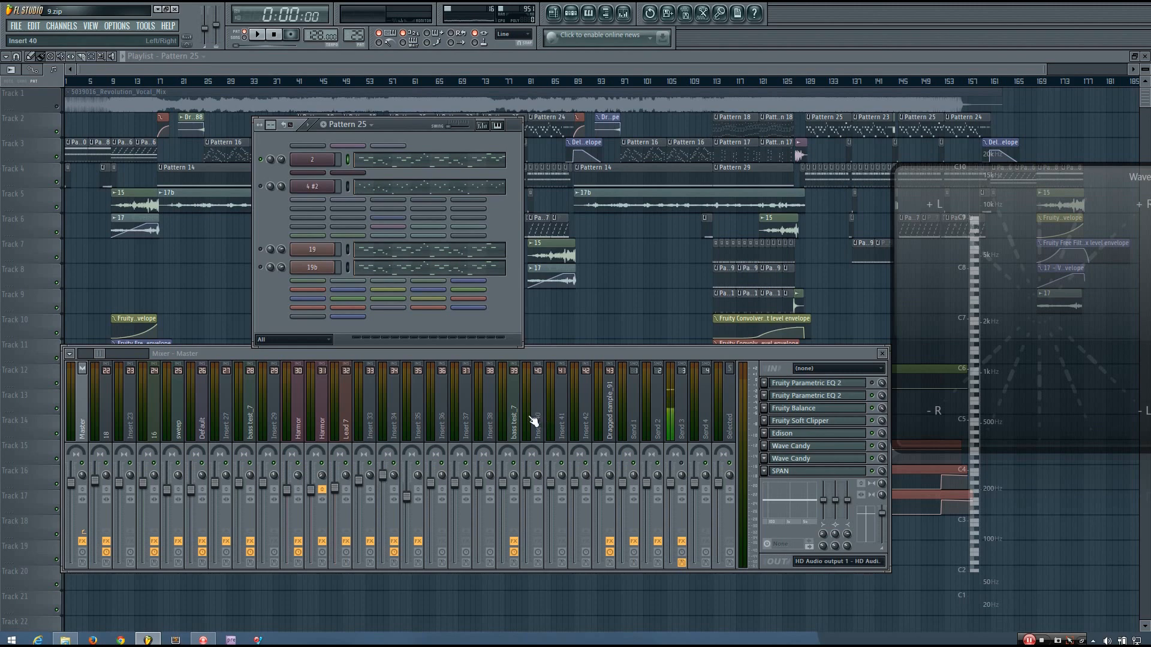
key(space)
click(395, 420)
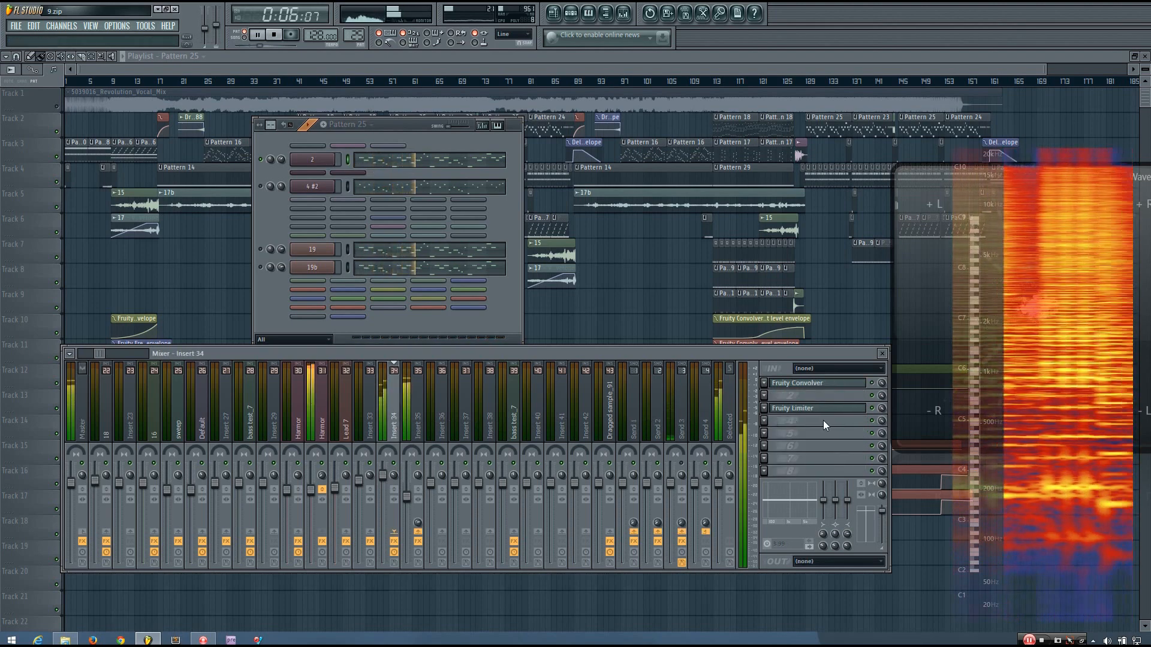
key(space)
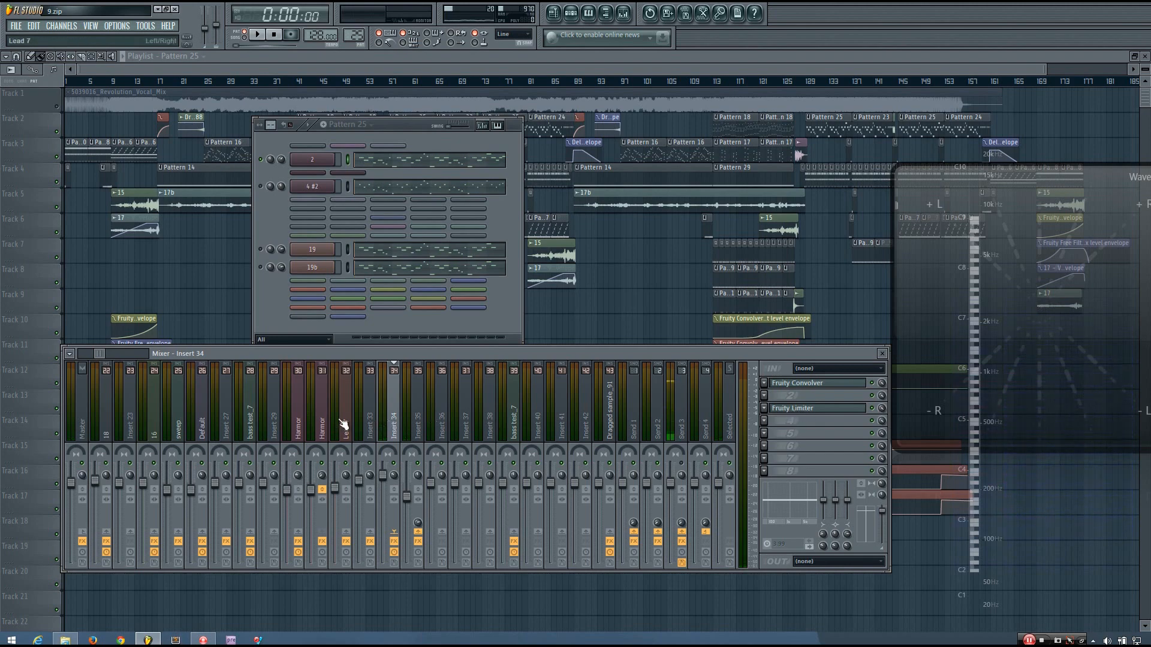
View the Fruity Limiter on Insert 34, close its window and play Pattern 25 again
click(805, 409)
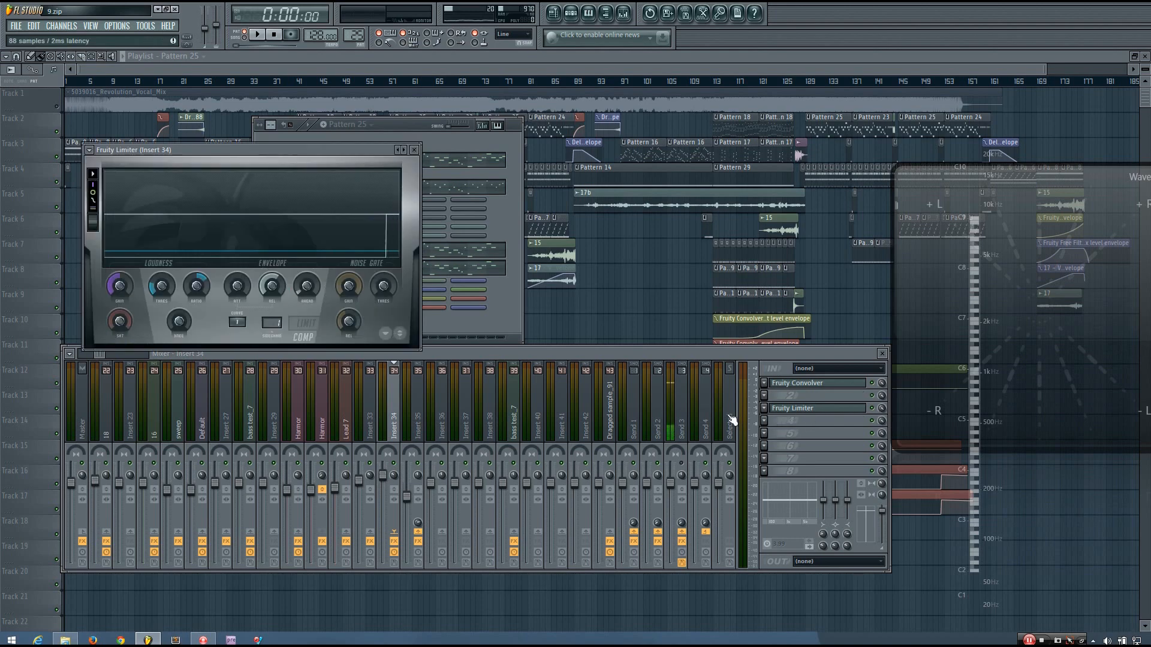
click(842, 409)
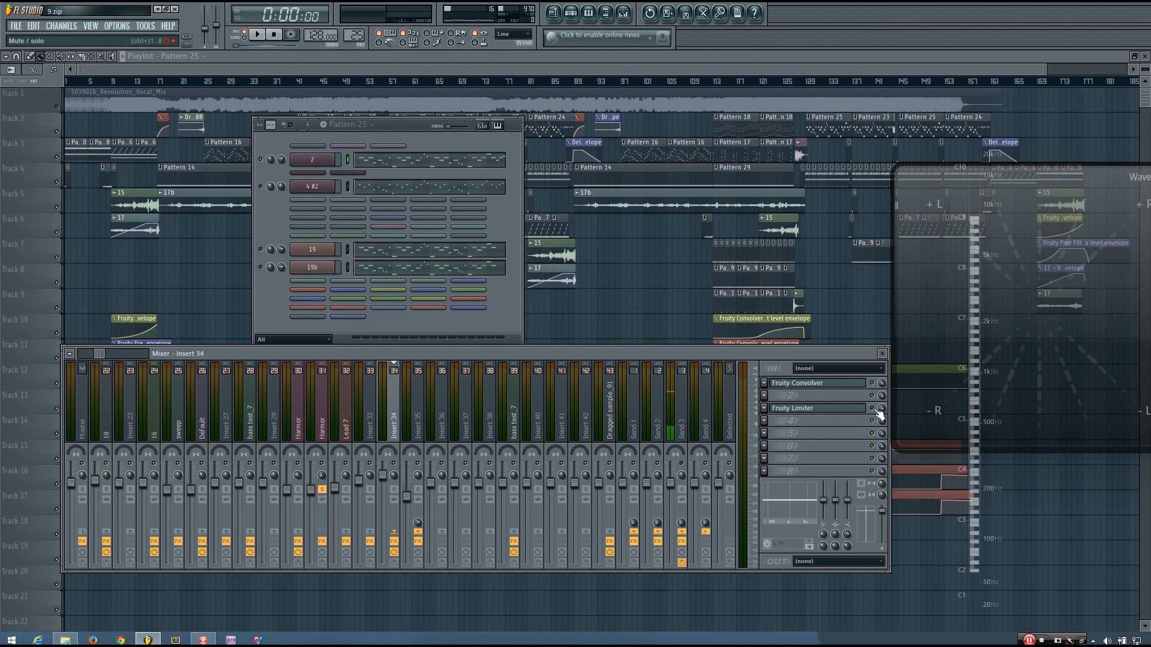
key(space)
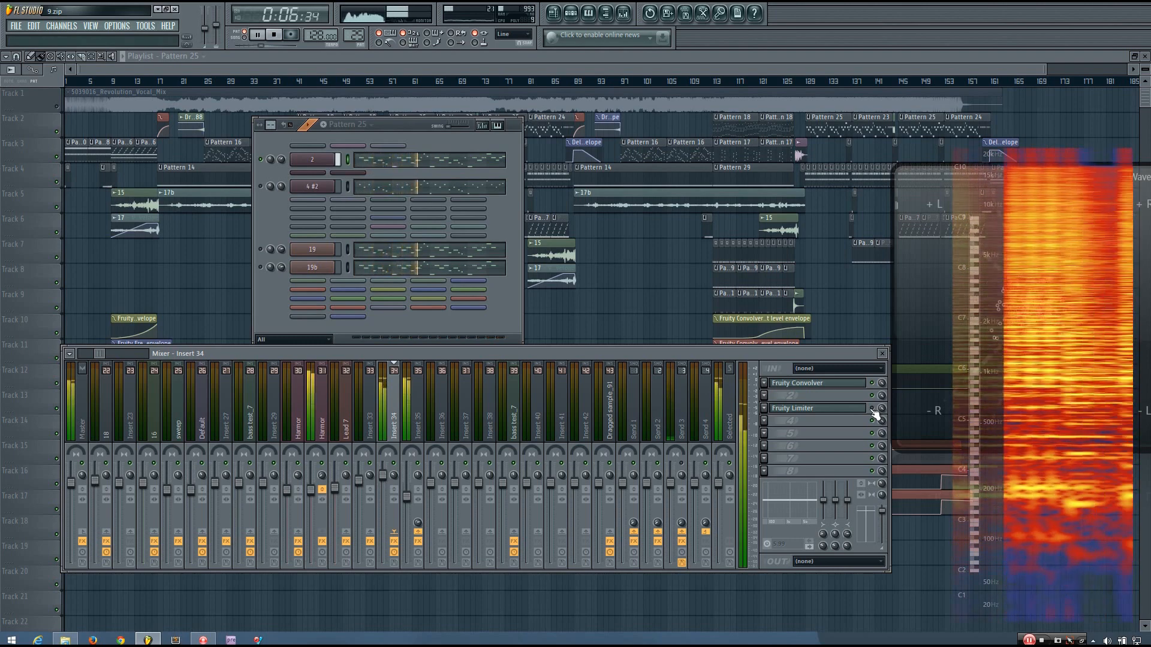
key(space)
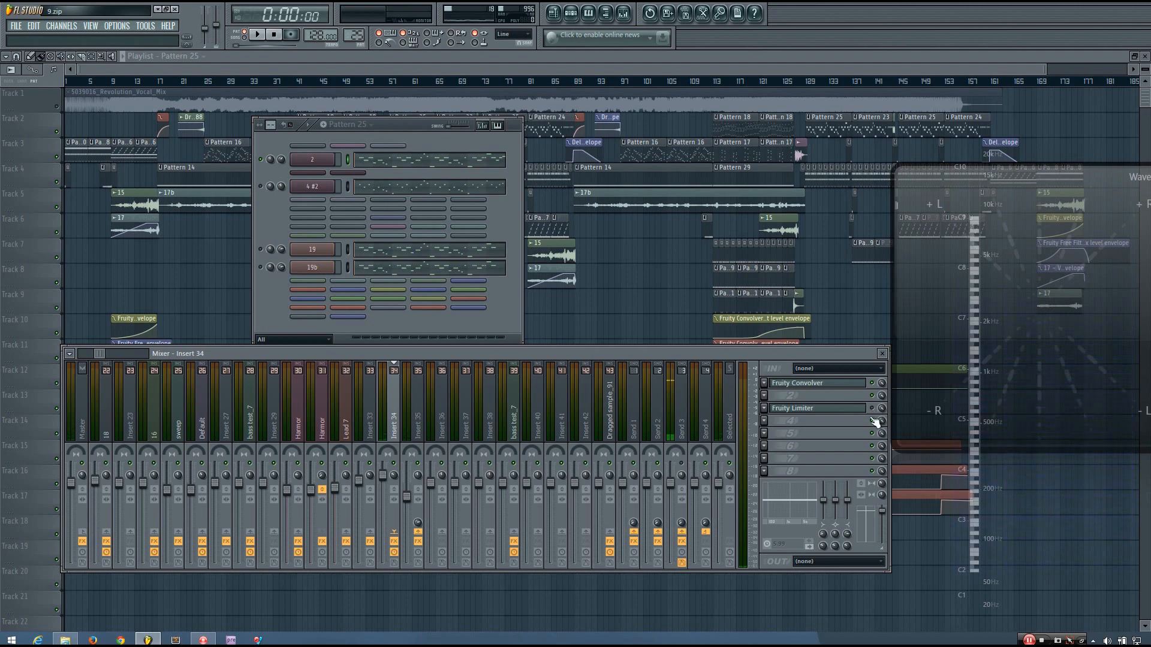
Reopen the Fruity Limiter on Insert 34, place its window beside the Pattern 25 step sequencer and start playback
click(842, 409)
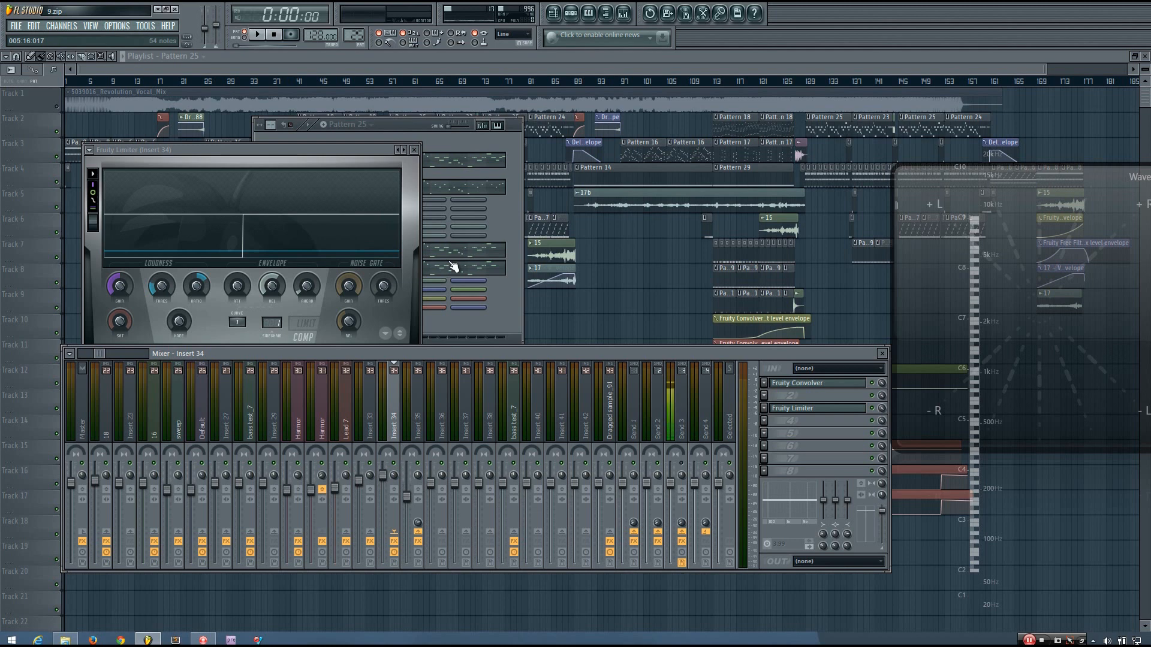
drag(346, 150, 760, 127)
key(space)
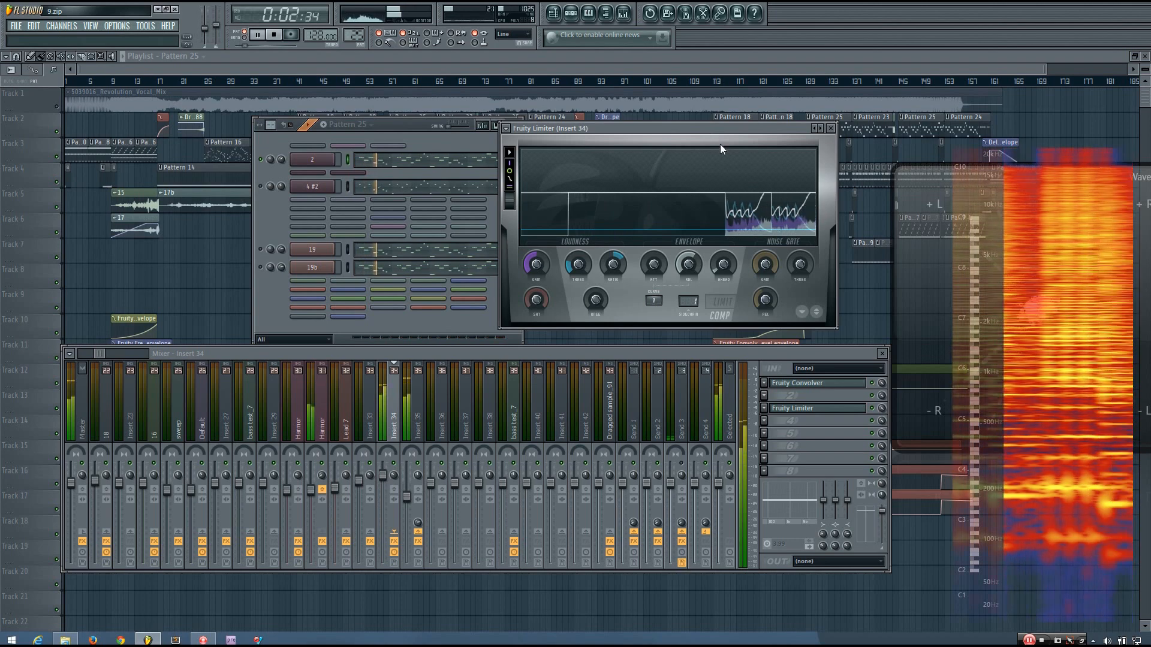
Compare Pattern 25 with the Fruity Limiter on Insert 34 bypassed and active during playback, and stop
click(873, 410)
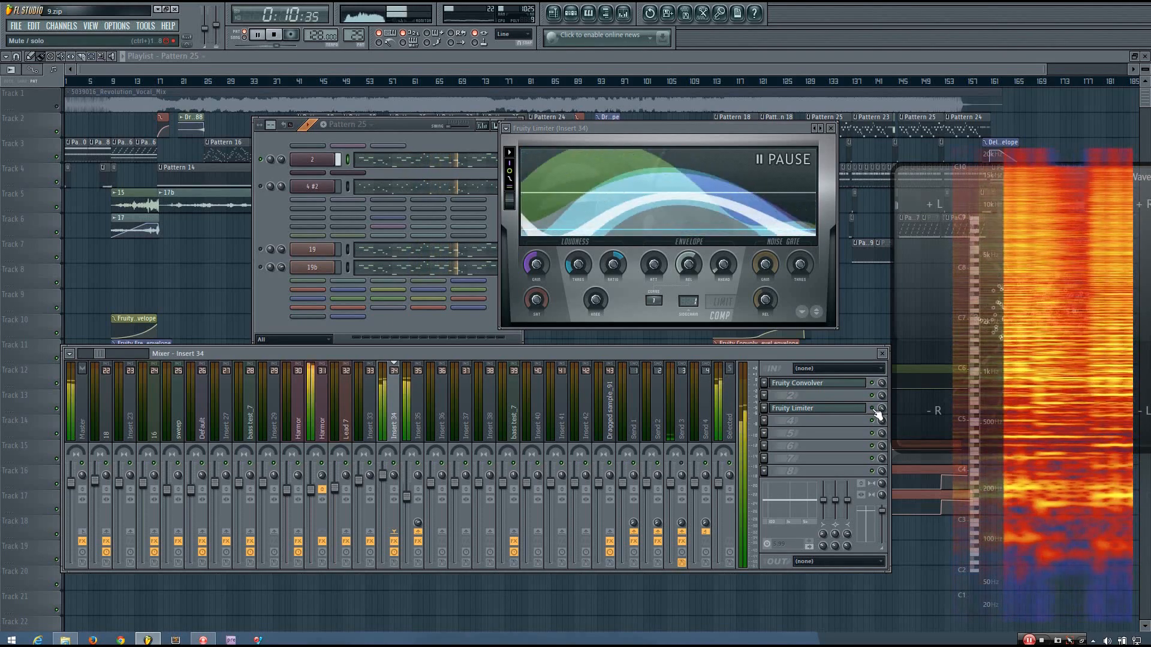
click(873, 410)
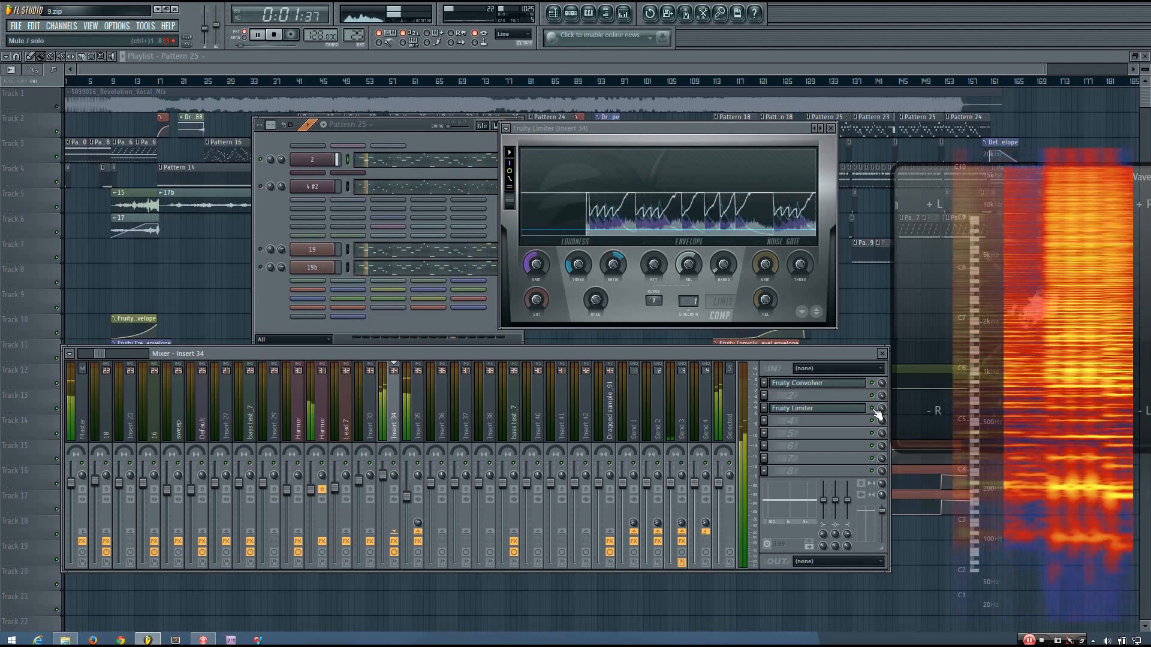
click(874, 410)
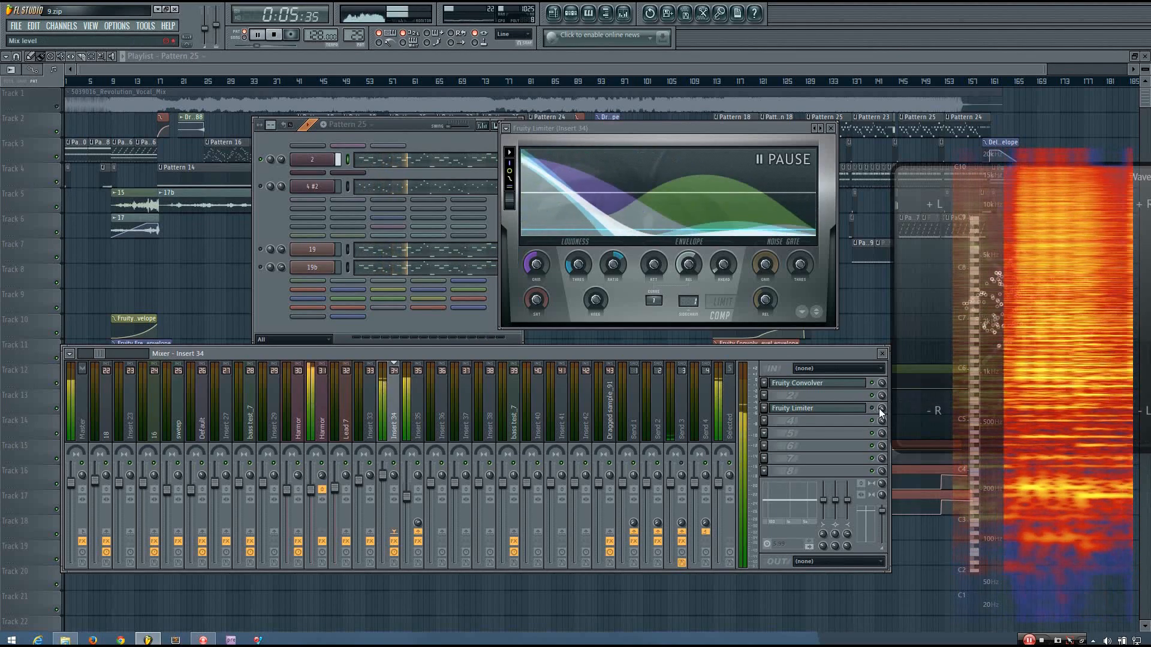
click(875, 411)
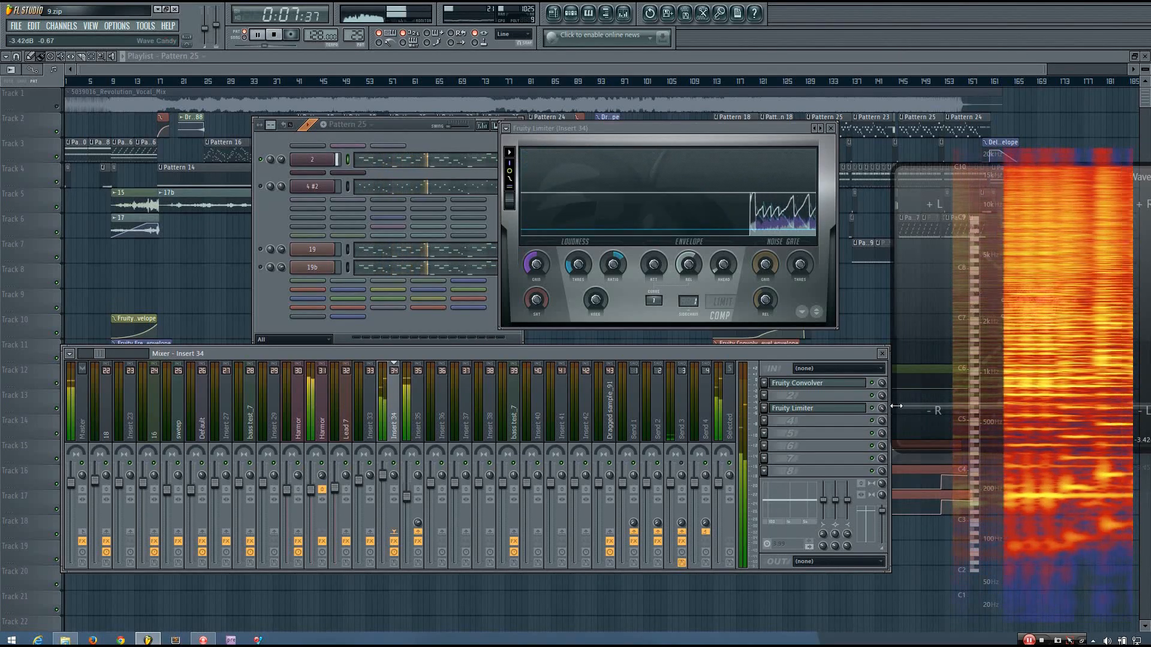
key(space)
Arrange the Pattern 25 step sequencer and the Fruity Limiter window side by side without overlap
drag(405, 127, 369, 124)
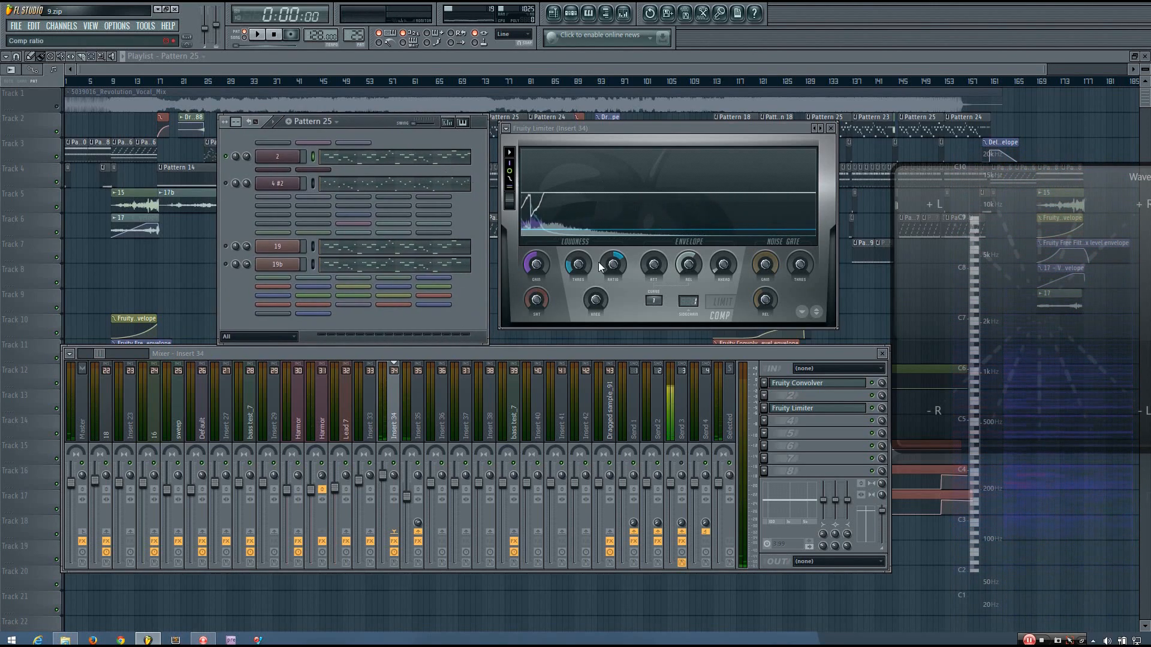
drag(624, 133, 644, 139)
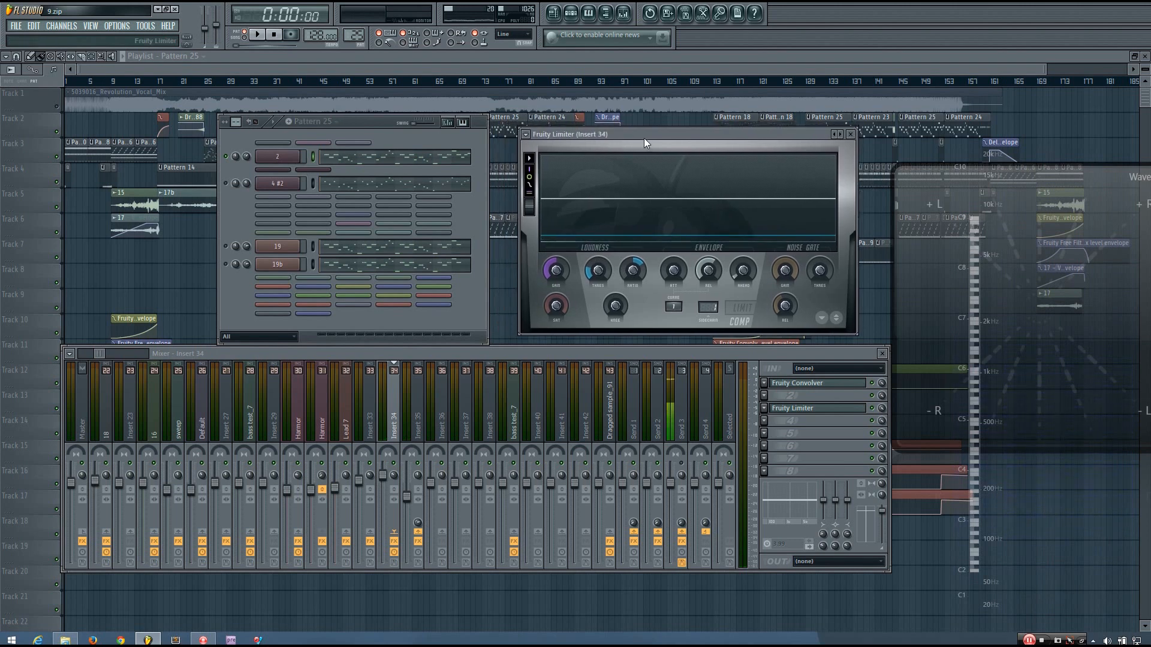
drag(644, 138, 640, 141)
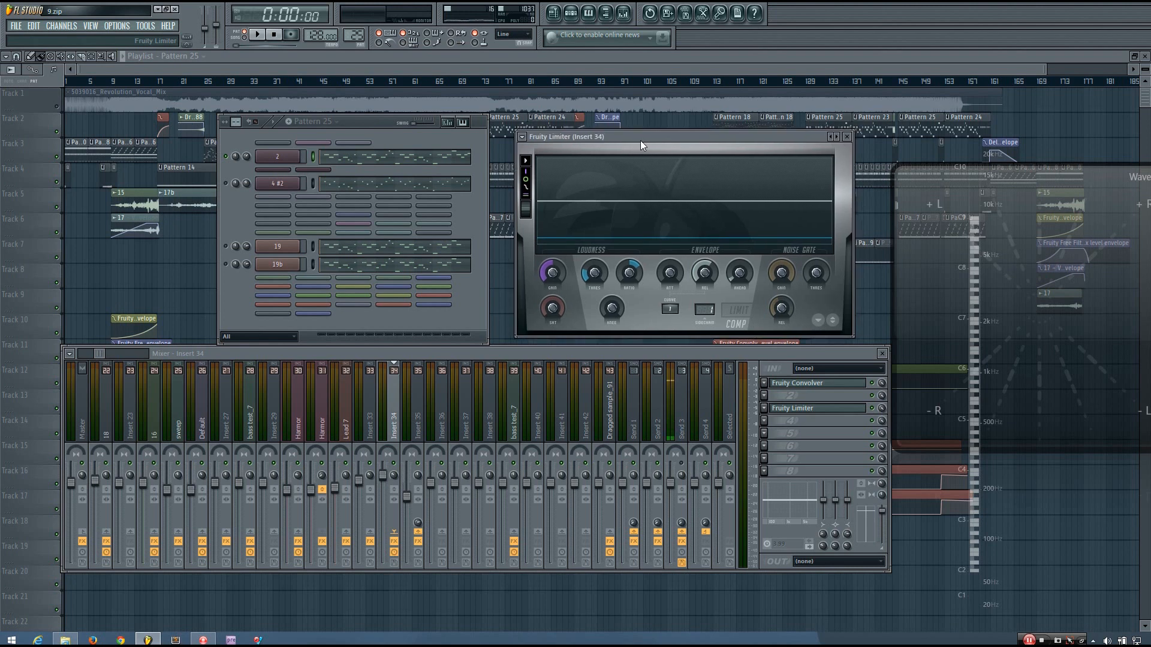
mouse_move(641, 140)
mouse_down()
mouse_move(632, 123)
mouse_move(646, 135)
mouse_move(615, 137)
mouse_move(625, 140)
mouse_up()
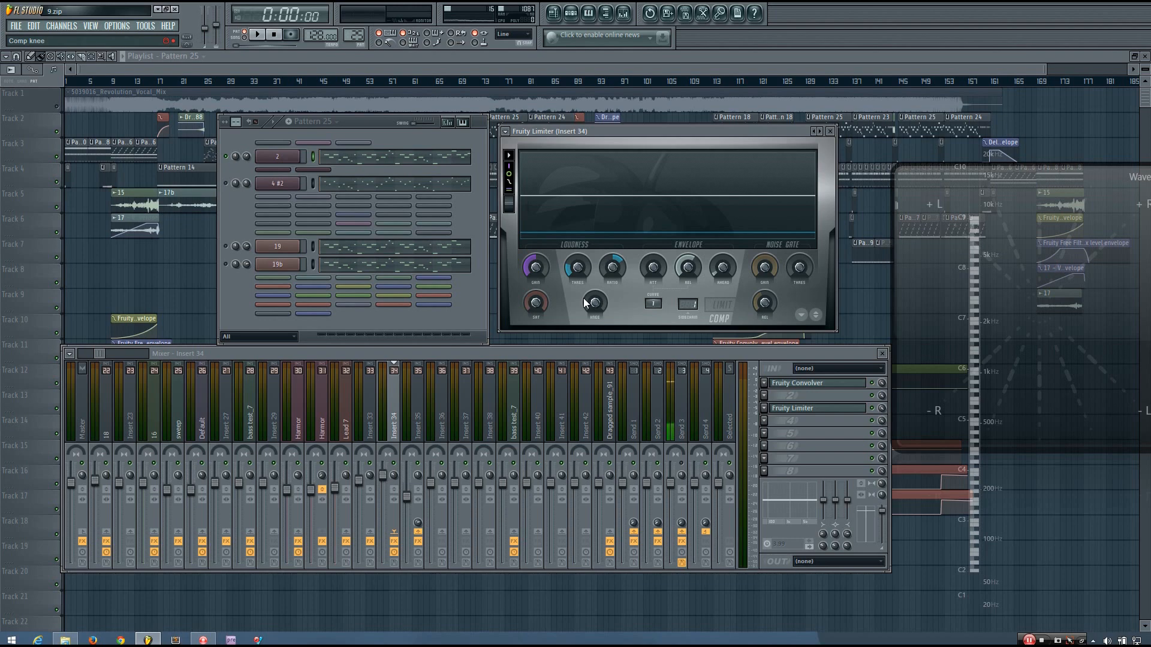
drag(649, 134, 655, 135)
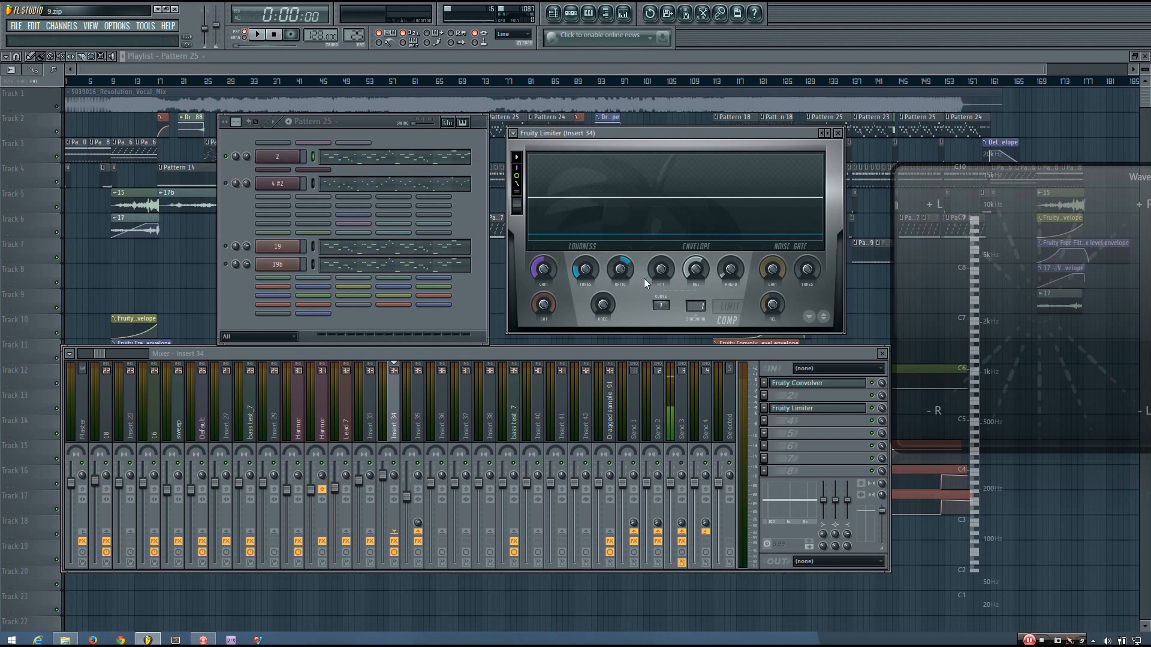
Adjust the Fruity Limiter's compressor release time, trying 141.94 ms and 39.37 ms, while auditioning Pattern 25
key(space)
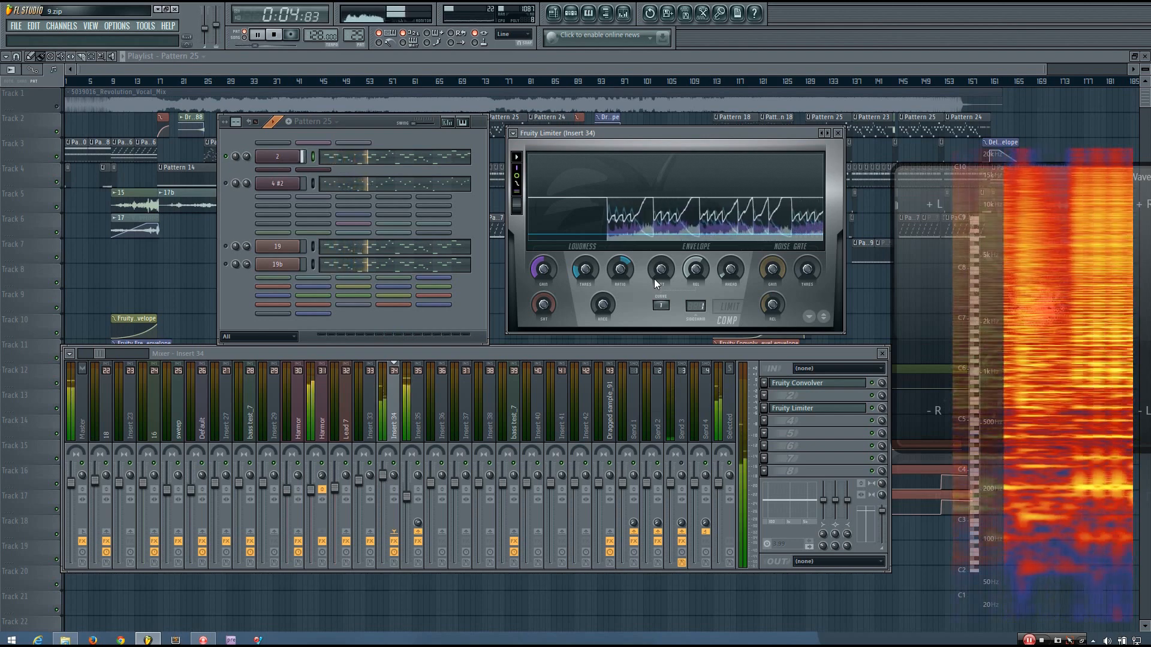
key(space)
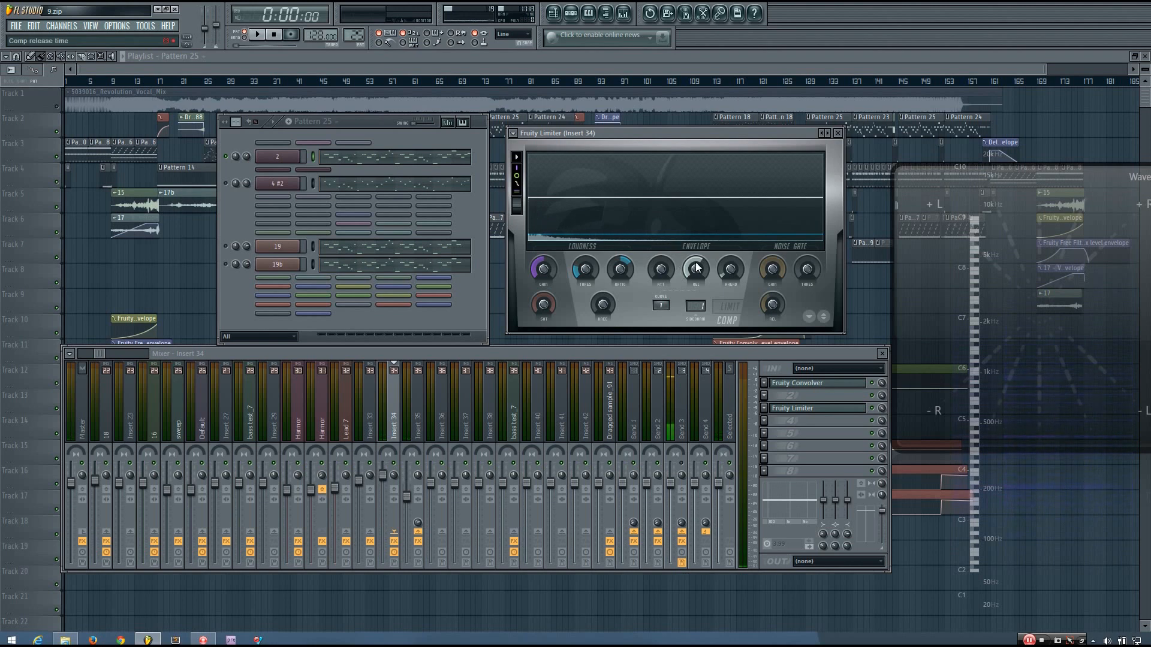
drag(693, 270, 693, 269)
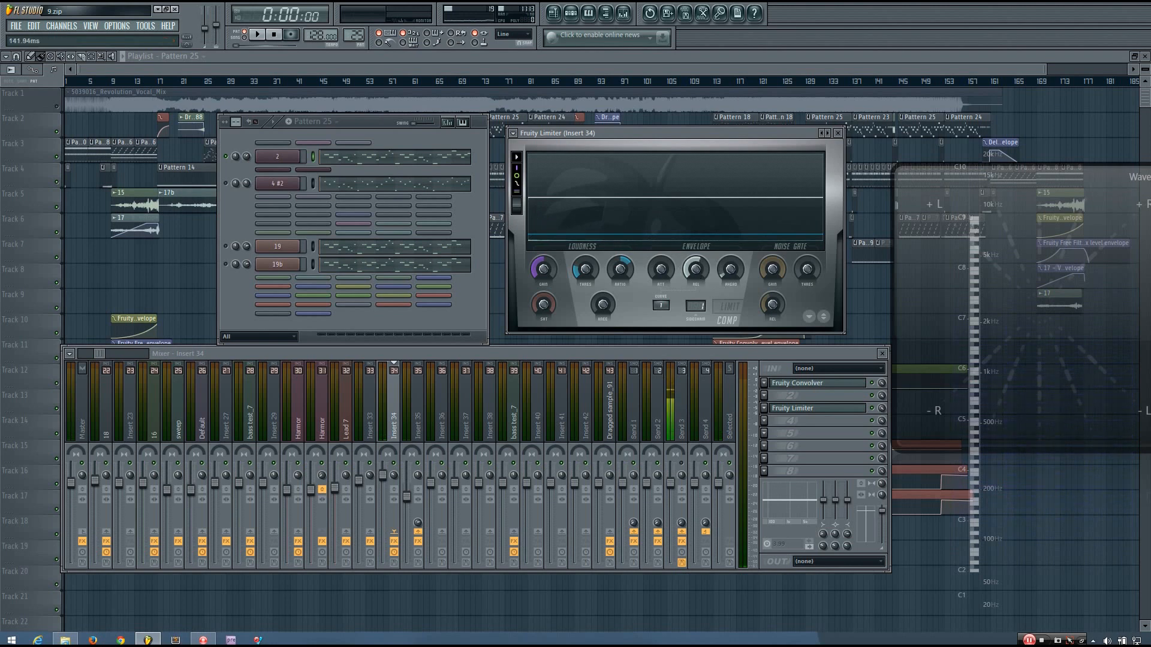
key(space)
drag(693, 269, 693, 269)
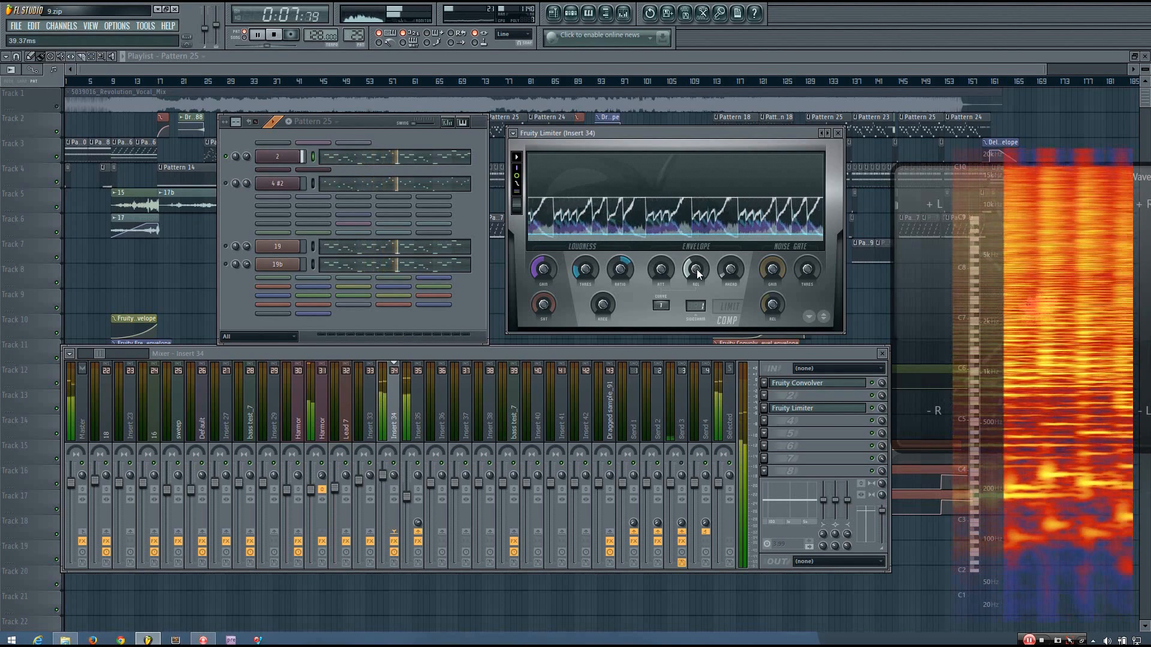
key(space)
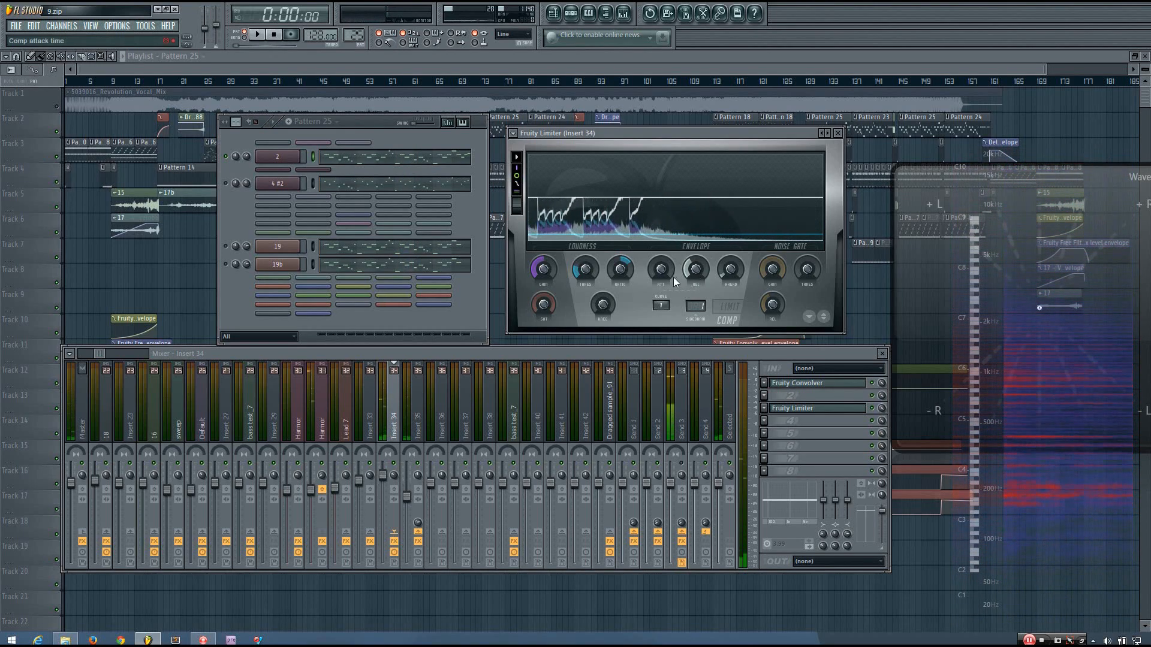
drag(694, 265, 694, 262)
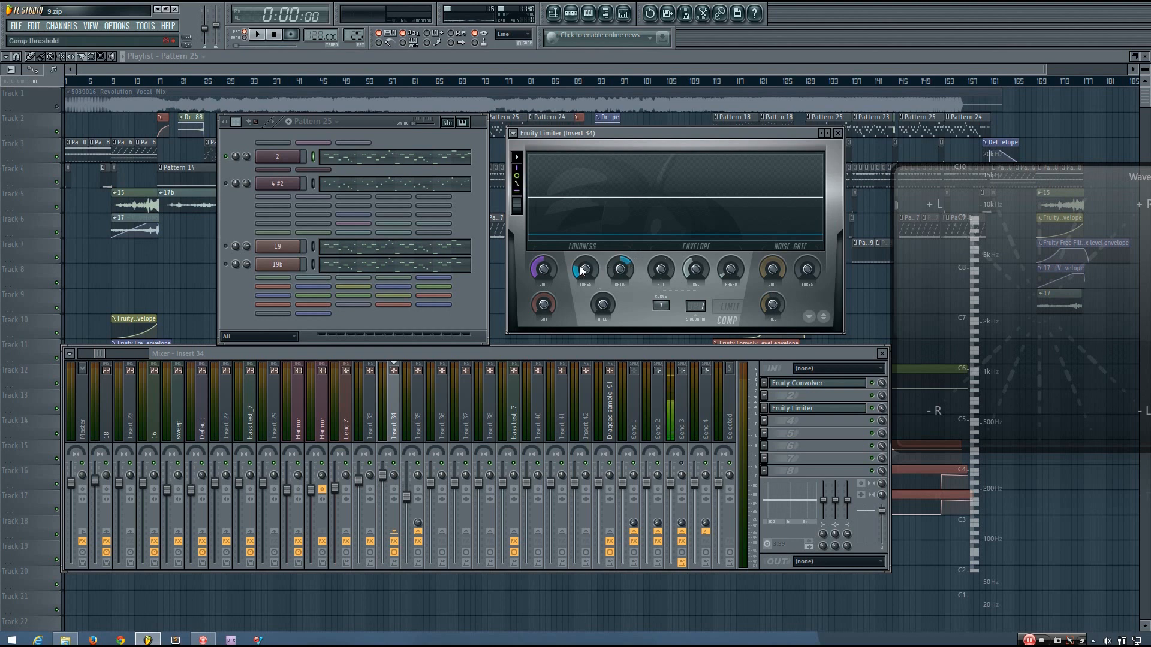
Try a compressor threshold of -60 dB in the Fruity Limiter and readjust its release time while auditioning Pattern 25
scroll(585, 270, down, 4)
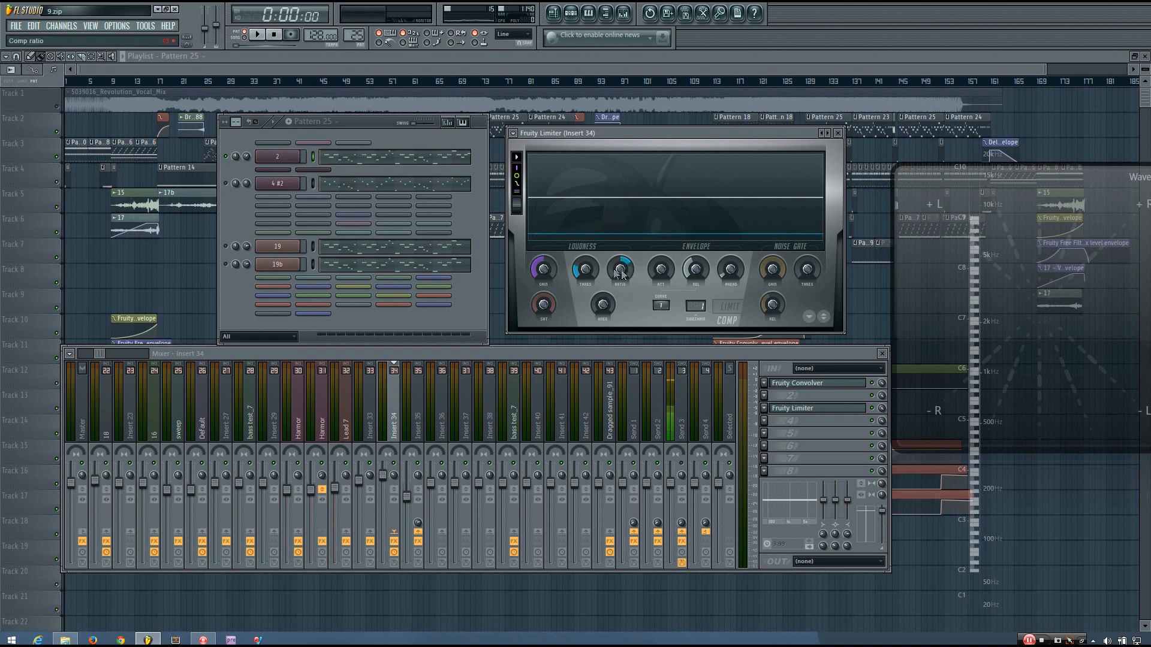
key(space)
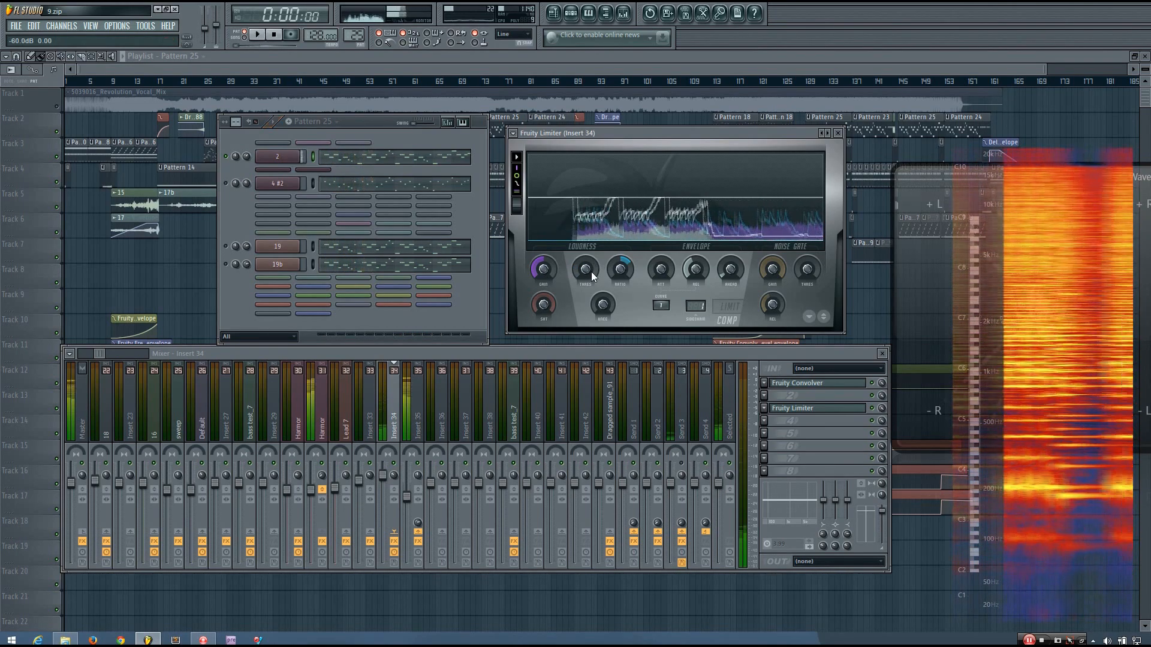
key(space)
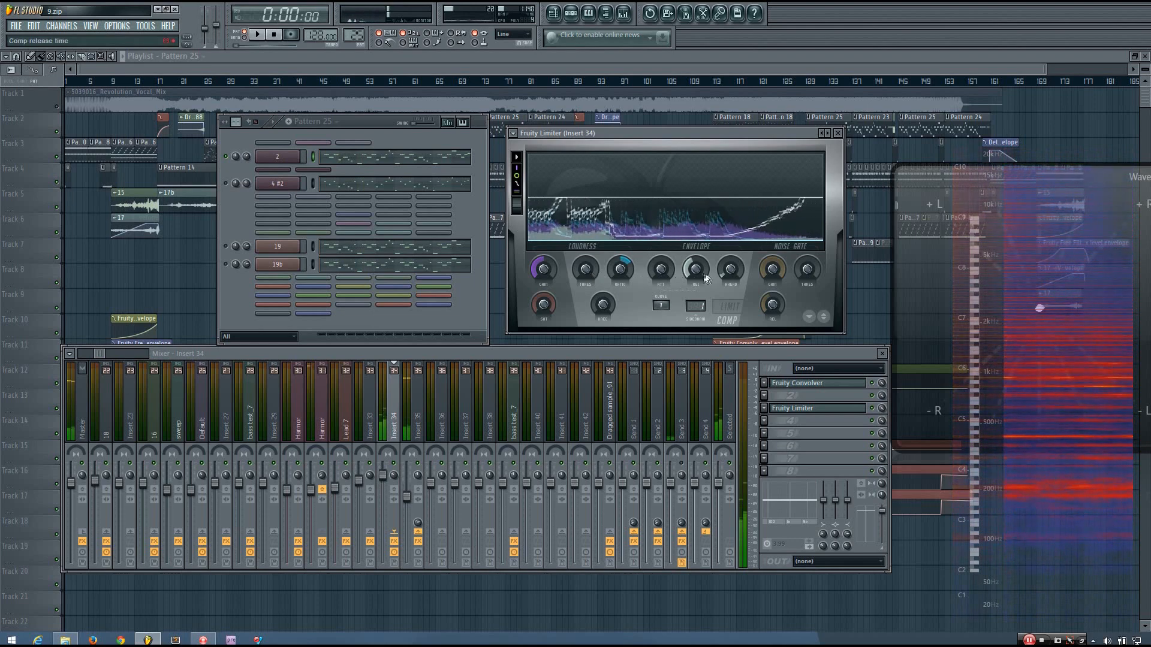
key(space)
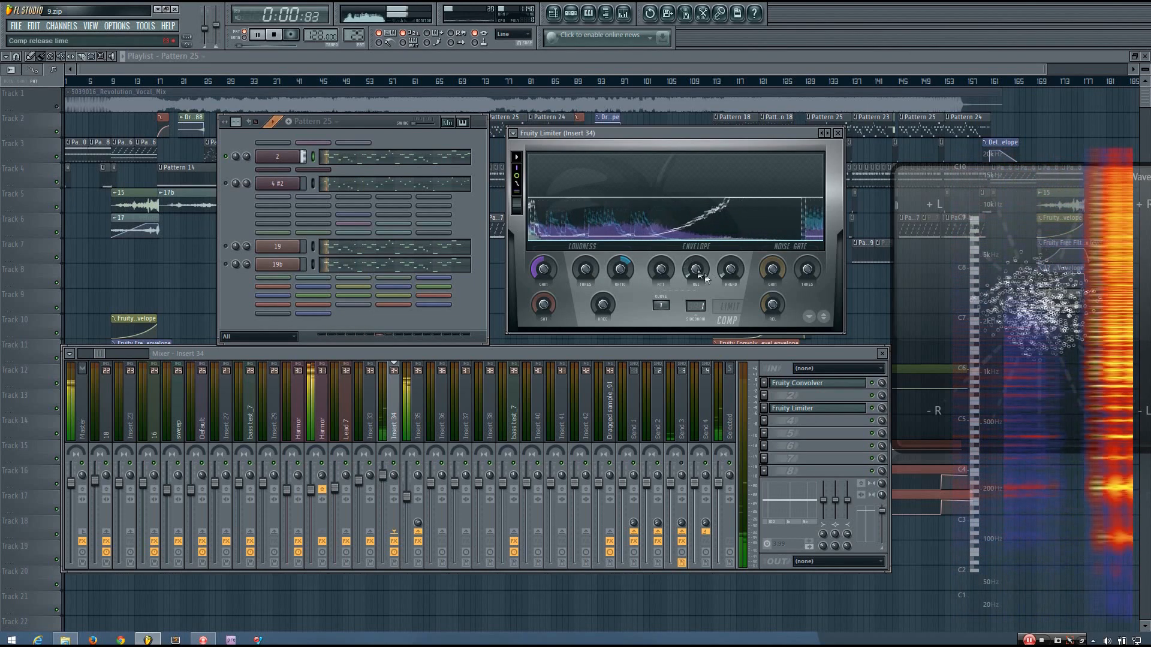
key(space)
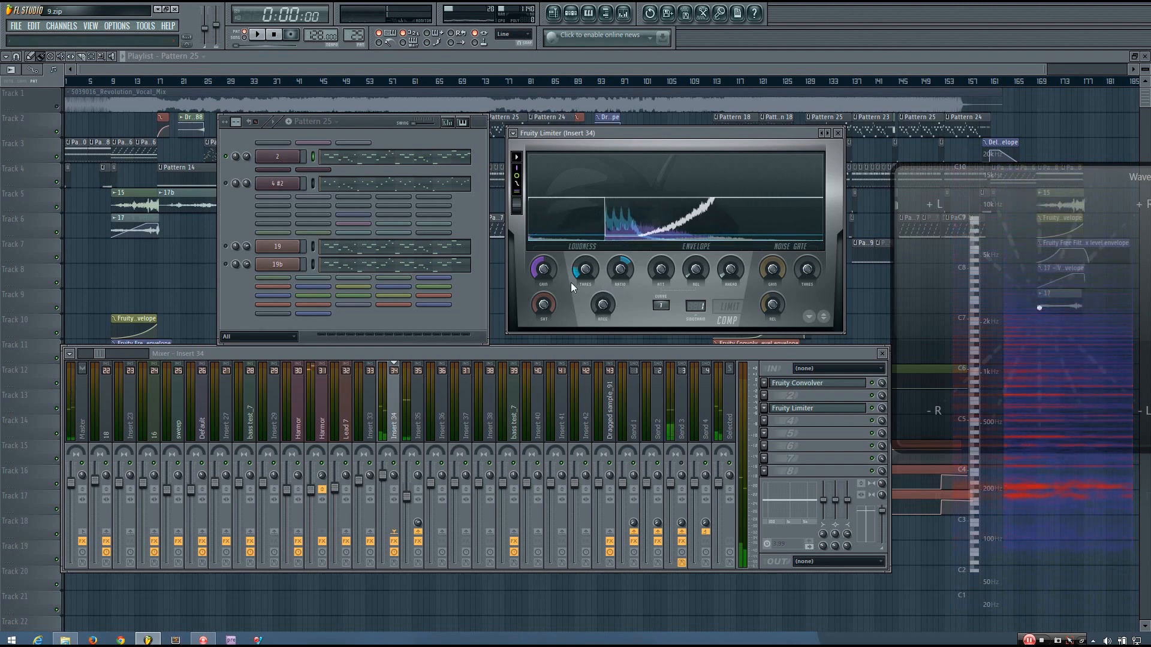
Readjust the Fruity Limiter's compressor threshold, audition Pattern 25 and move the step sequencer further from the limiter window
drag(581, 272, 582, 256)
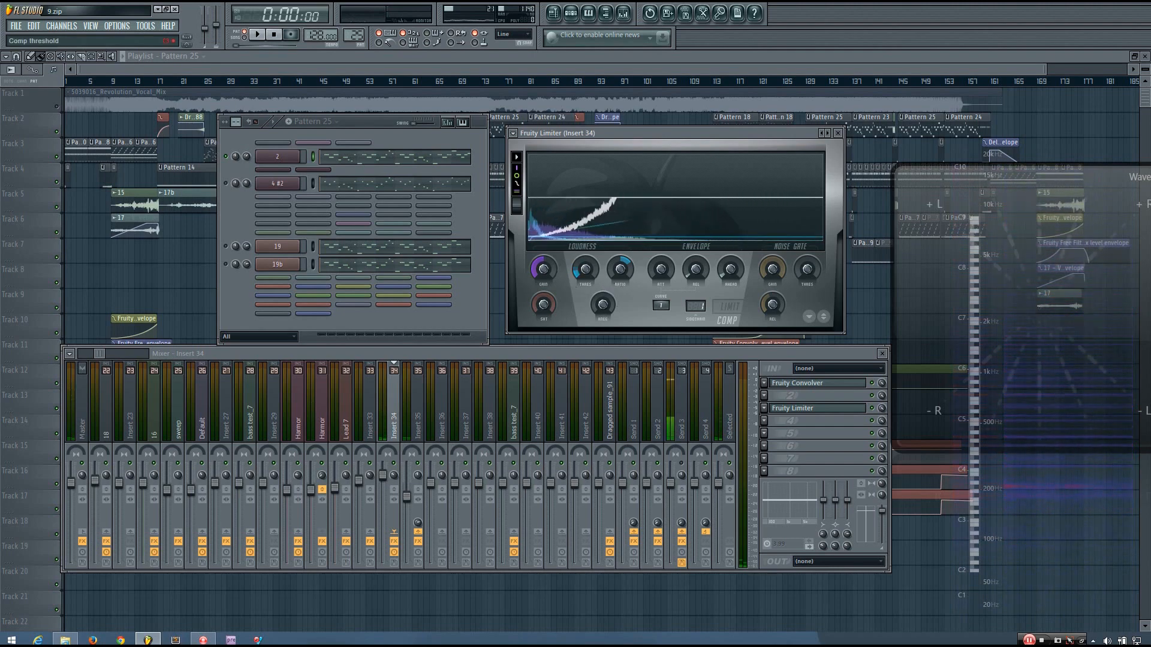
key(space)
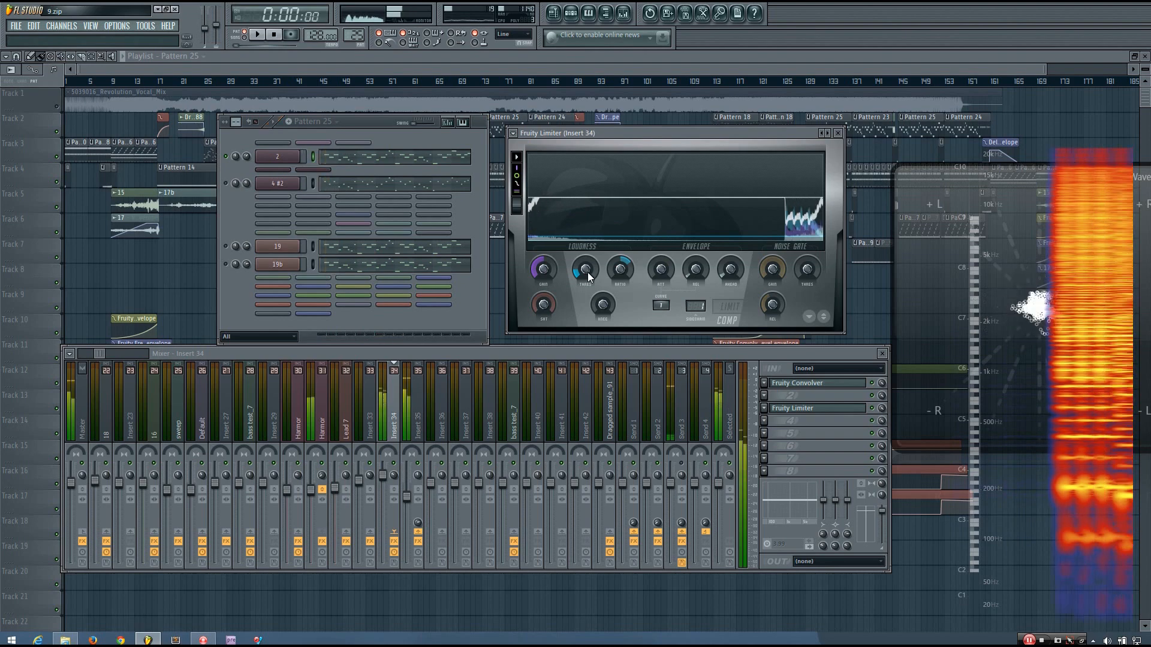
key(space)
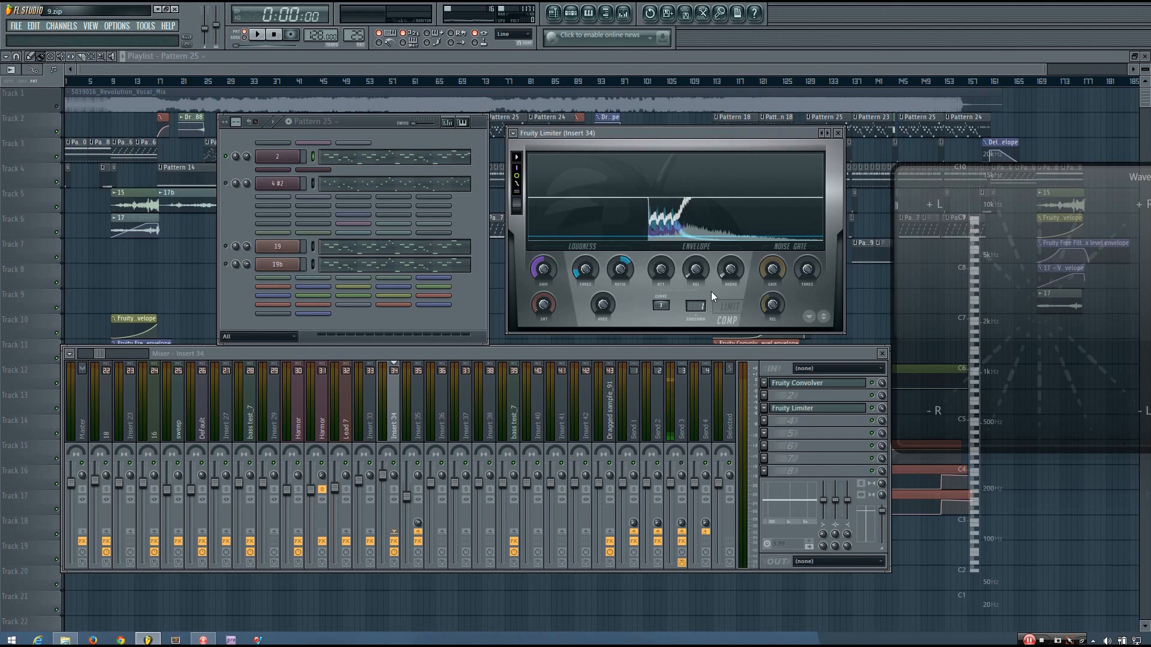
drag(372, 121, 345, 139)
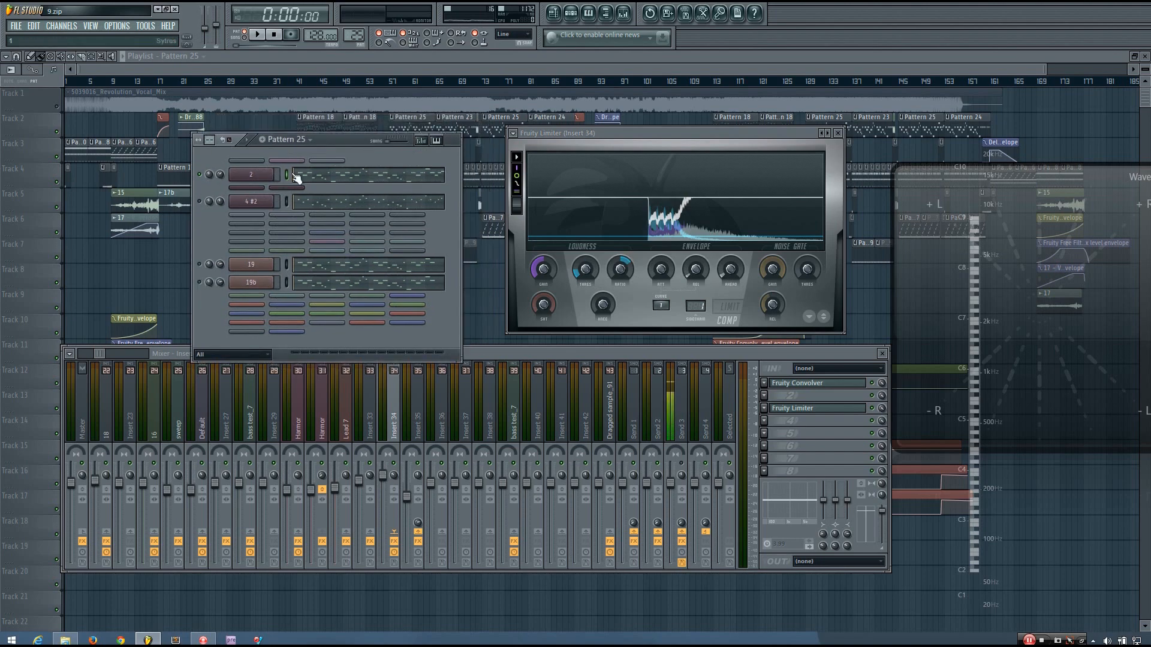